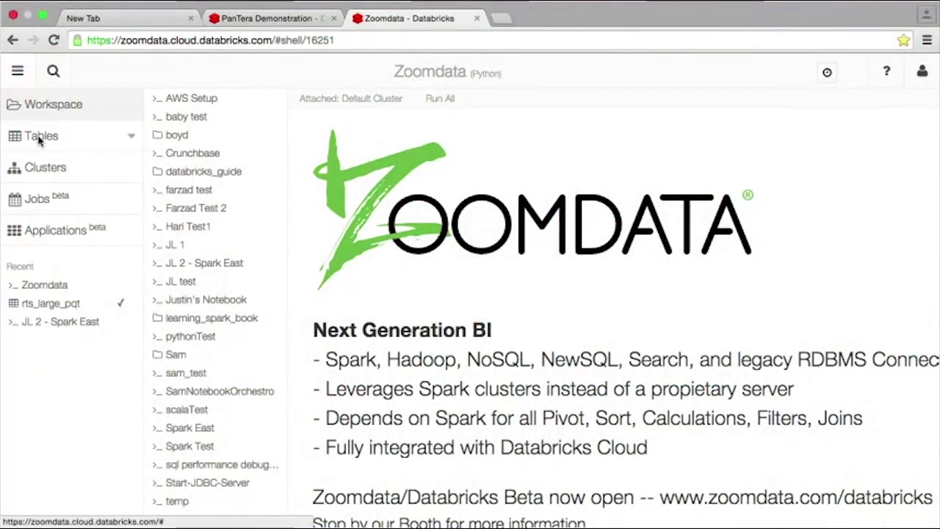
- Review the rts_large_pqt table's schema and sample rows, then open the JL 2 - Spark East notebook
click(40, 138)
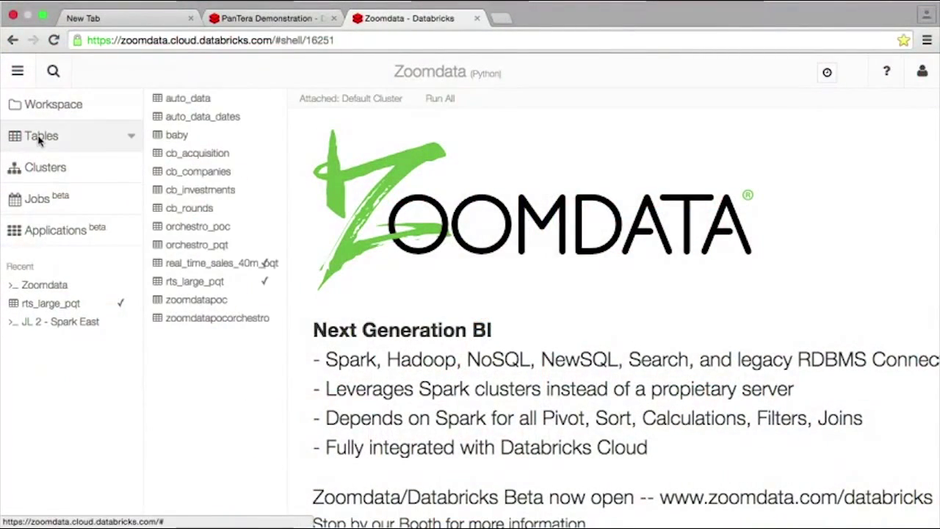
click(194, 281)
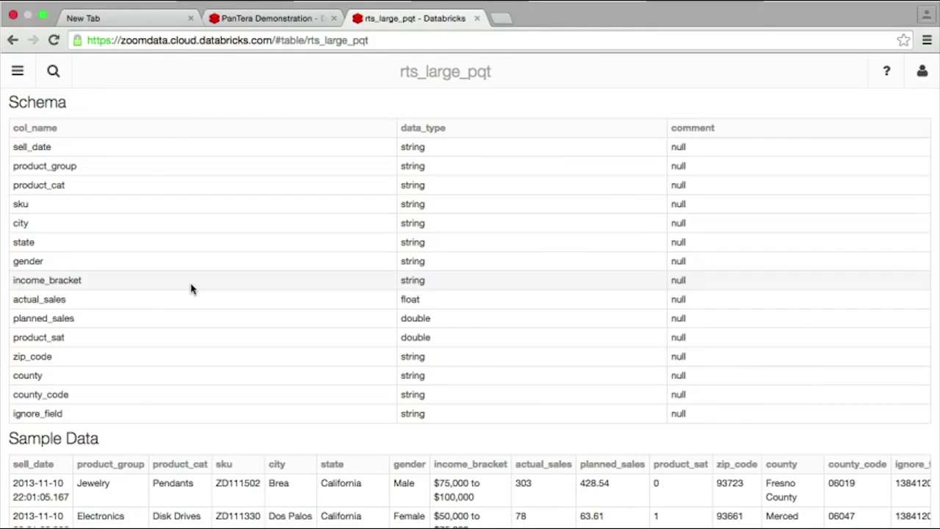
scroll(191, 288, down, 3)
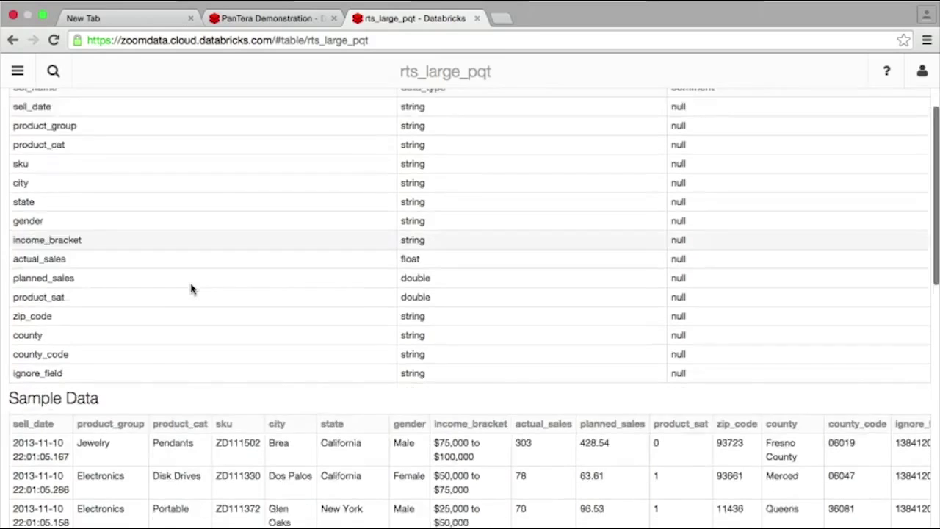
scroll(191, 231, right, 1)
scroll(191, 289, up, 3)
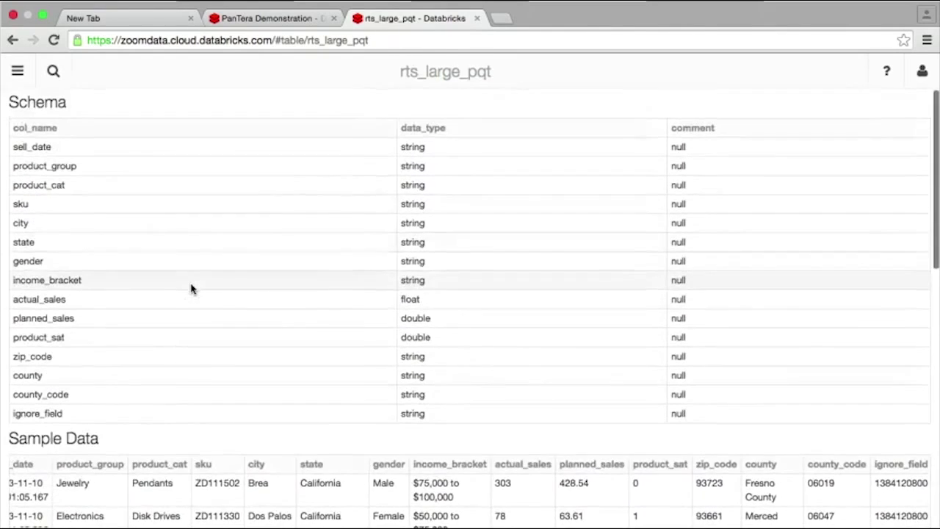
click(17, 72)
click(47, 323)
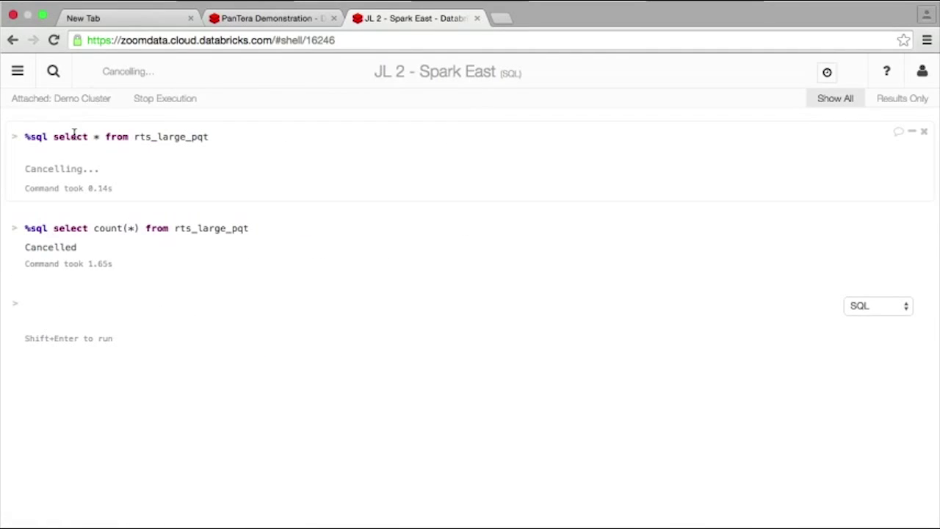
click(147, 100)
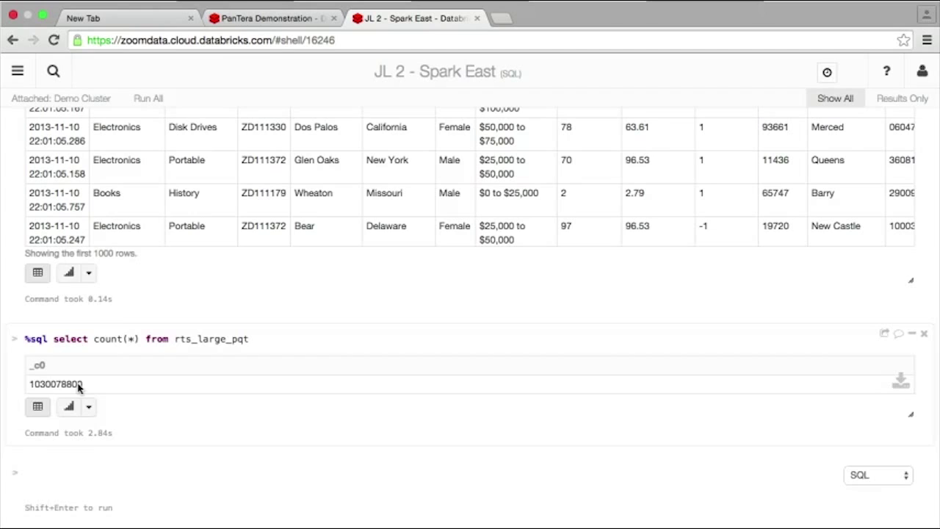
scroll(80, 388, up, 3)
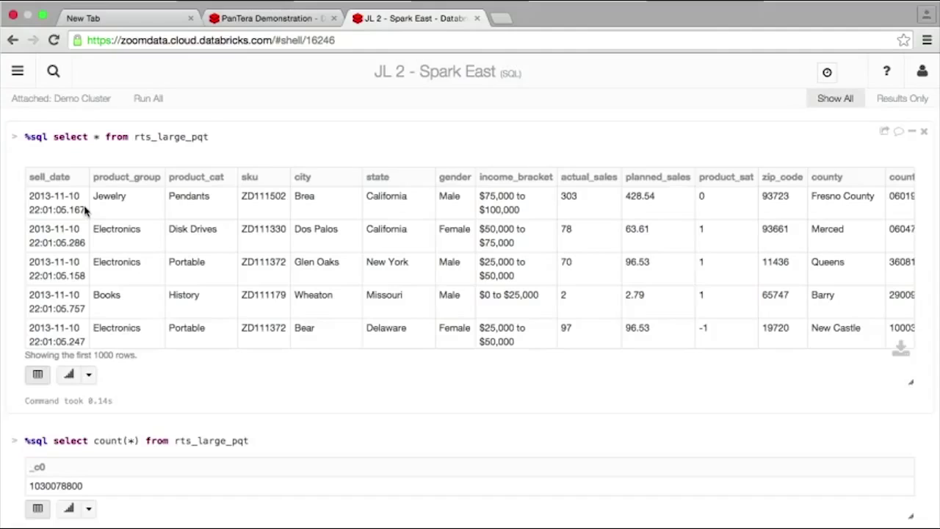
- Launch the running Zoomdata application from the Applications list
click(16, 76)
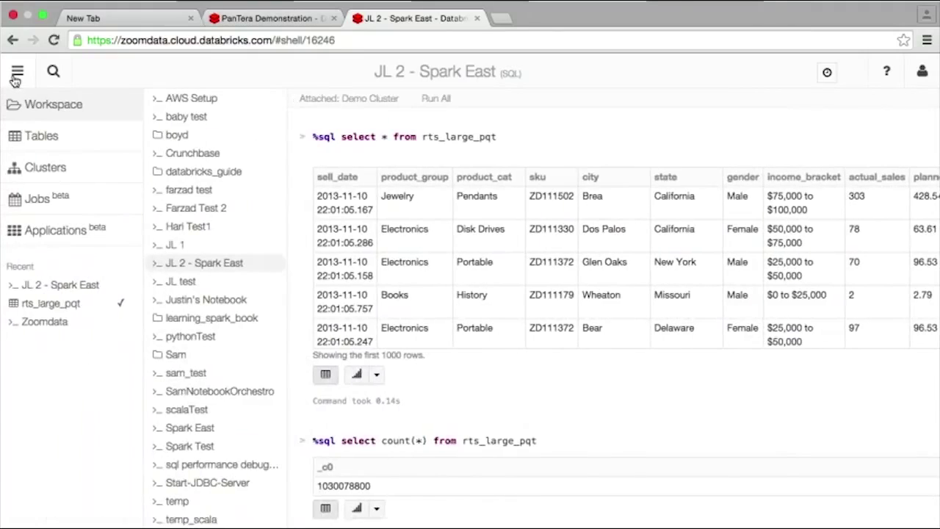
click(47, 237)
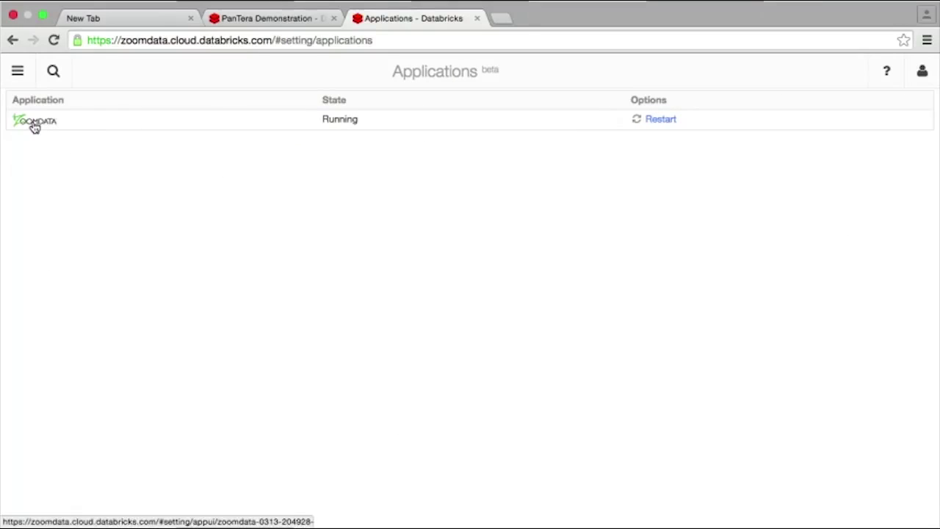
click(34, 127)
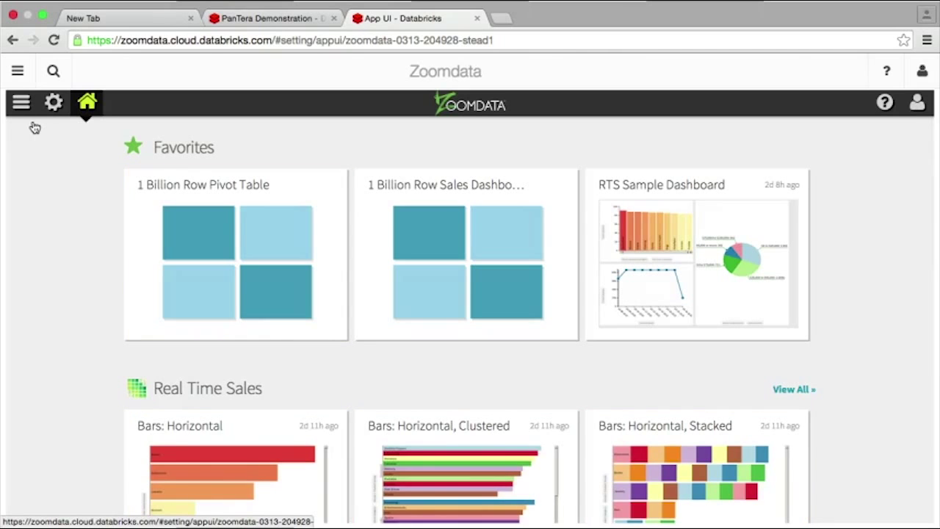
- Scroll through the Zoomdata home page's Favorites and data-source chart galleries
scroll(38, 290, down, 1)
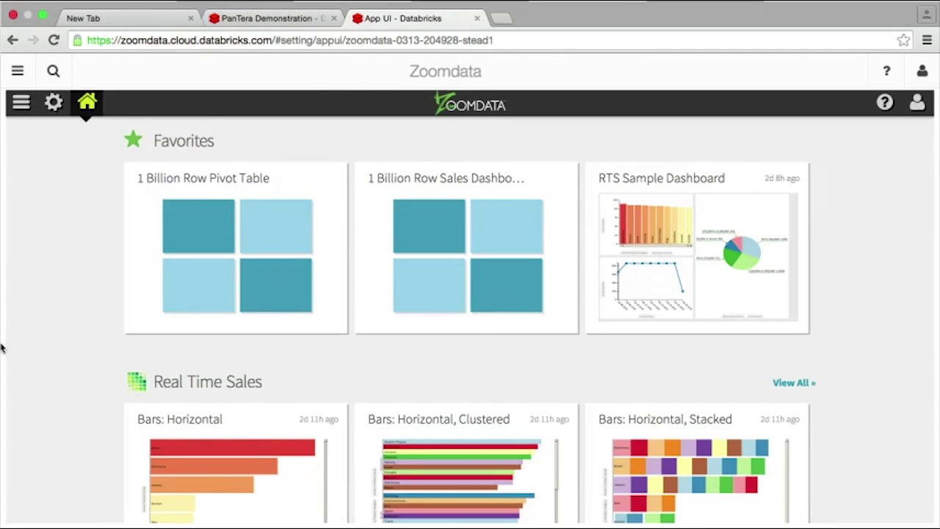
scroll(50, 357, down, 10)
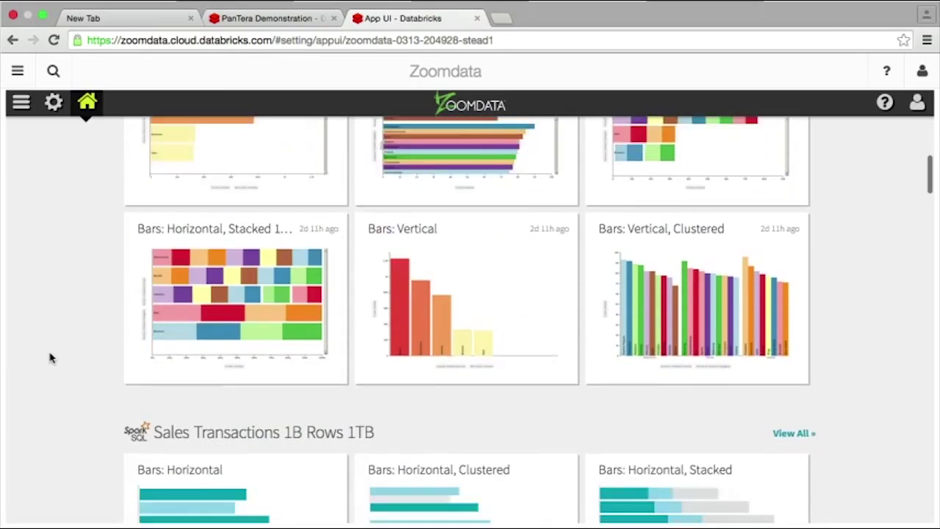
scroll(50, 358, down, 2)
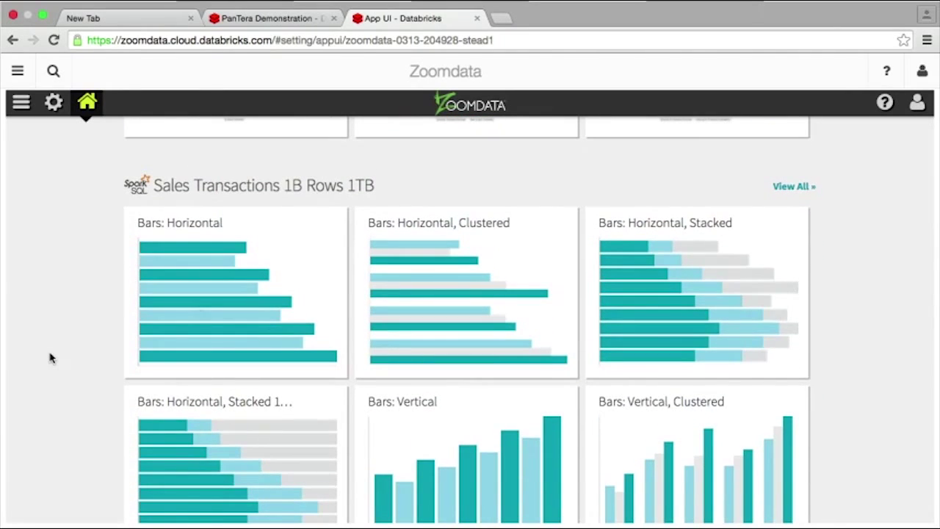
scroll(50, 358, down, 10)
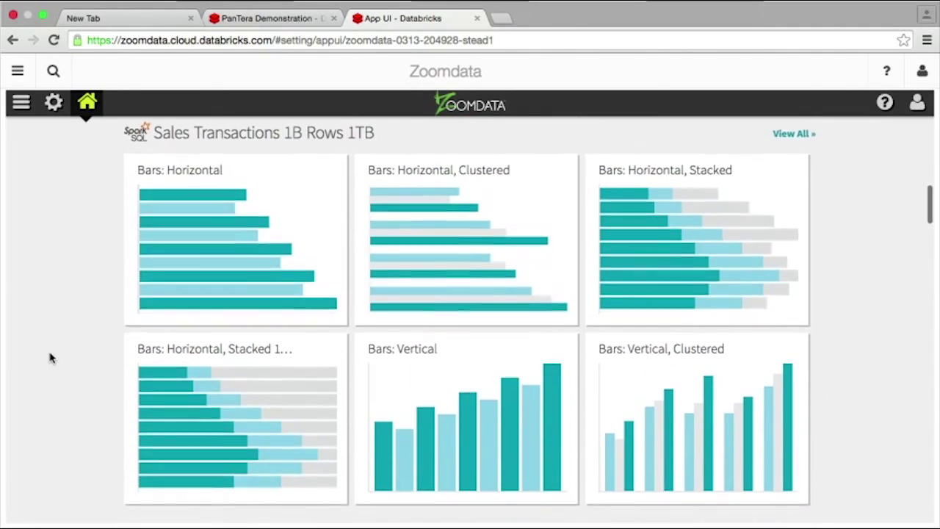
scroll(50, 358, down, 10)
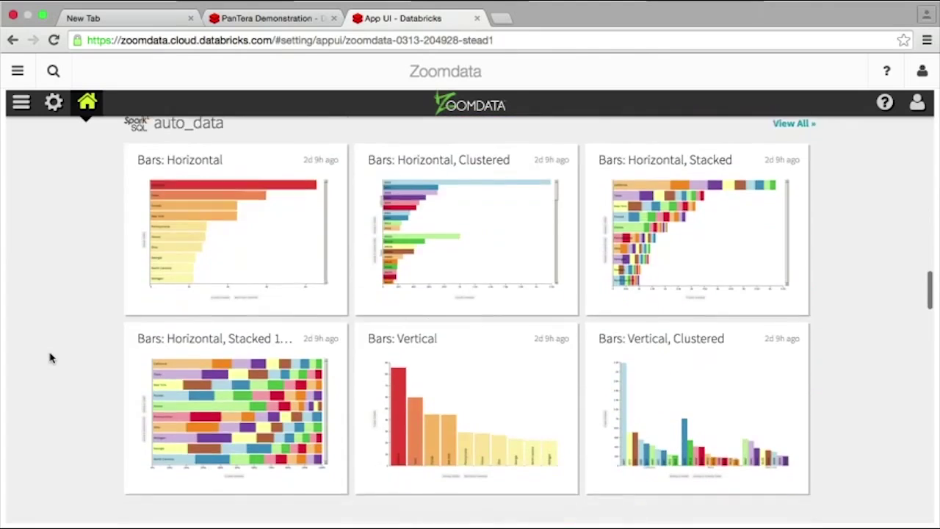
scroll(50, 358, down, 3)
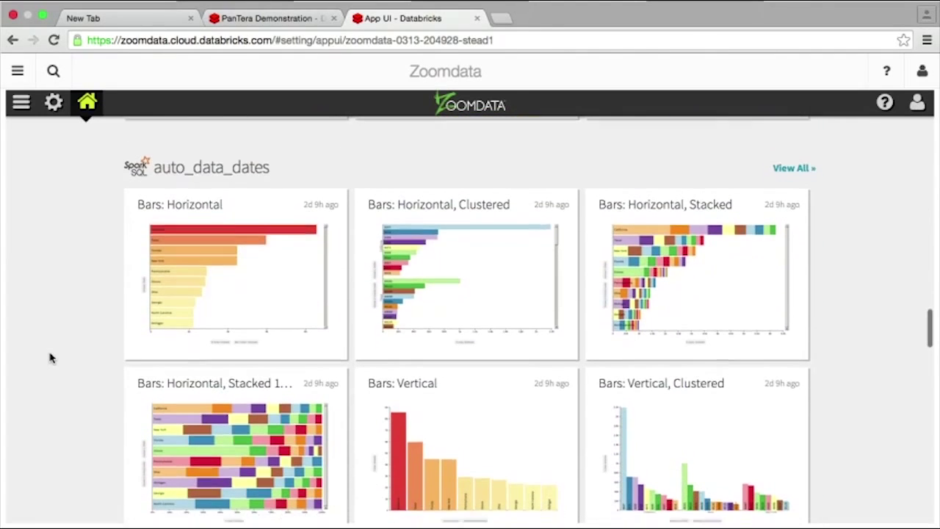
scroll(73, 338, down, 1)
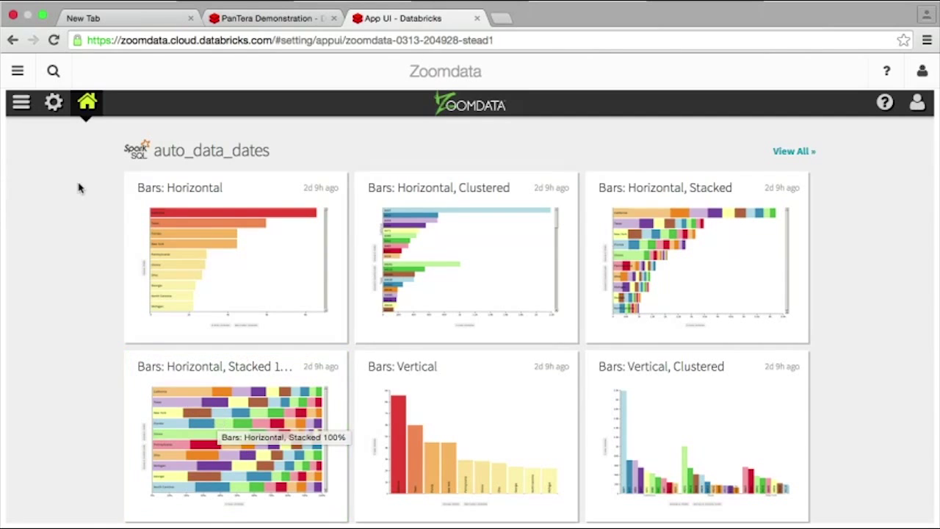
scroll(84, 198, up, 10)
scroll(84, 198, up, 10)
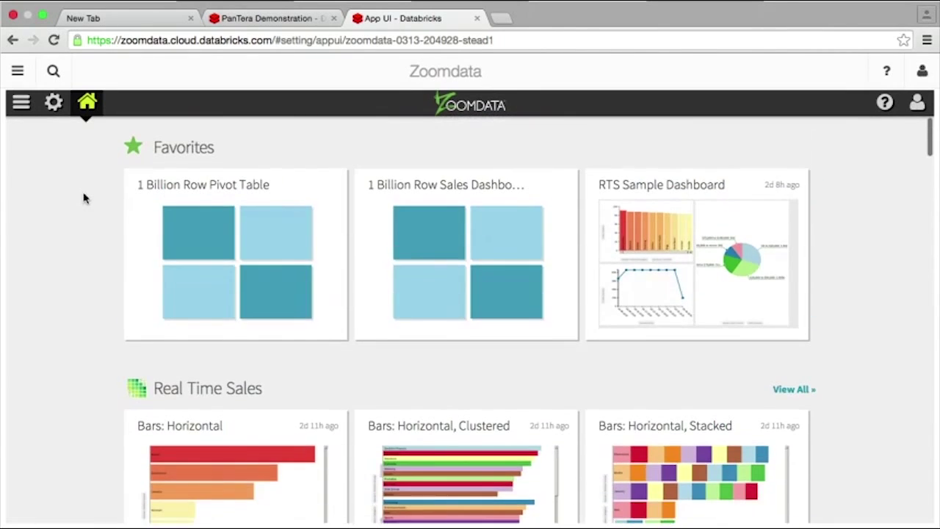
- In the 1 Billion Row Pivot Table, move Gender and Income Bracket from Rows to Columns
click(259, 272)
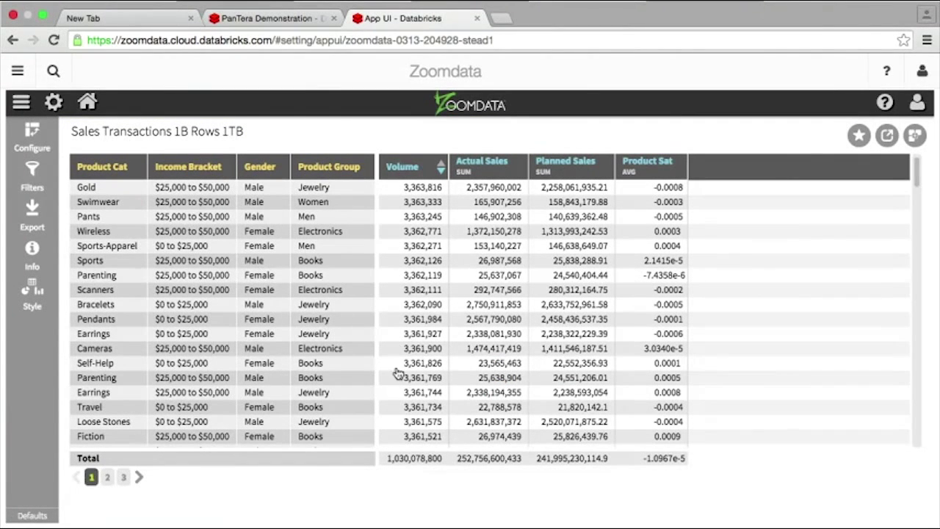
click(30, 143)
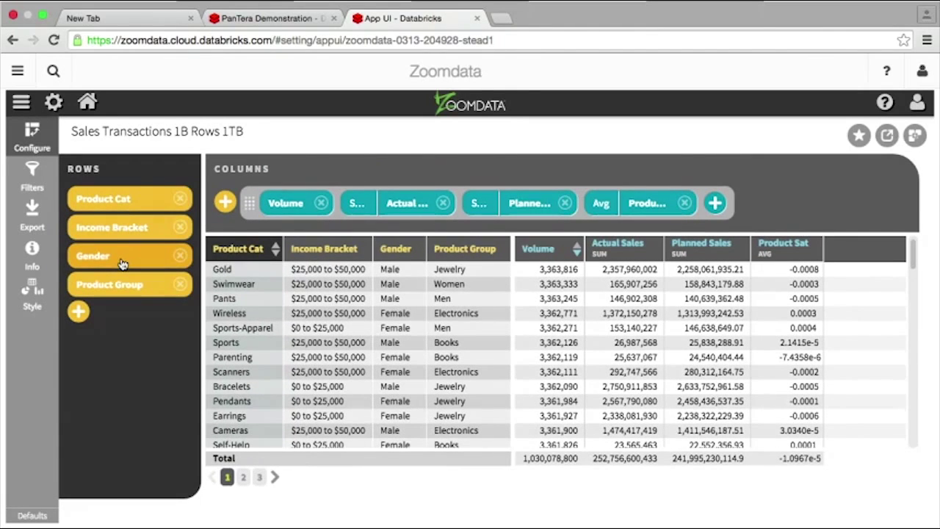
drag(123, 264, 268, 190)
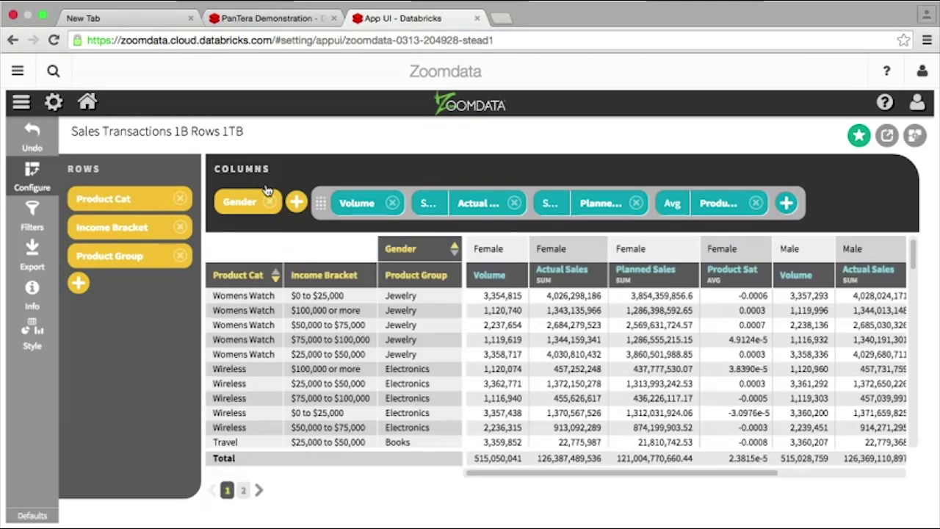
drag(130, 231, 331, 212)
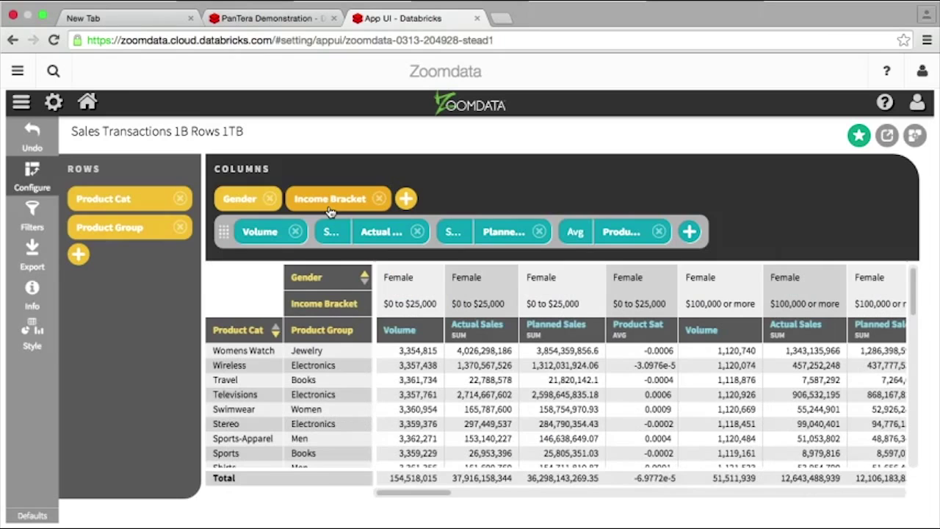
click(32, 176)
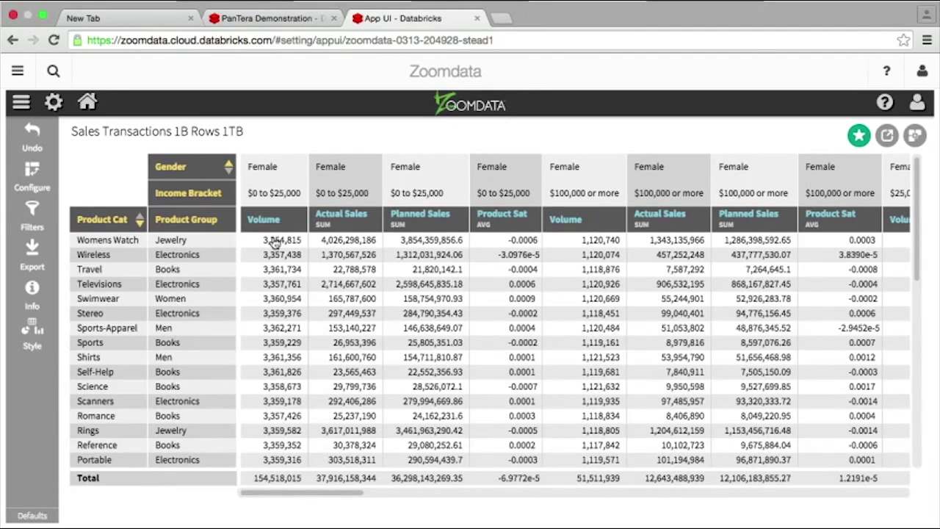
- Drill the Womens Watch volume down to Zip Code, then zip 00210 down to Sku
click(277, 246)
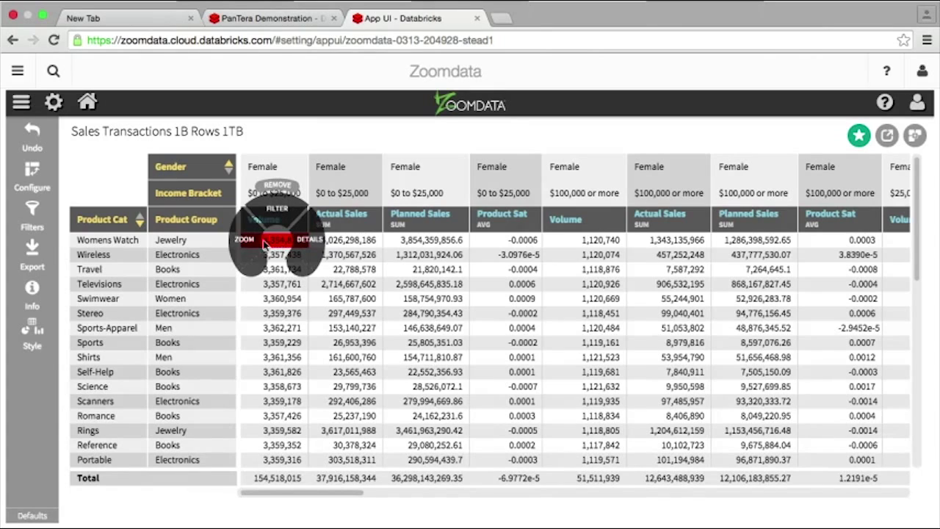
click(245, 248)
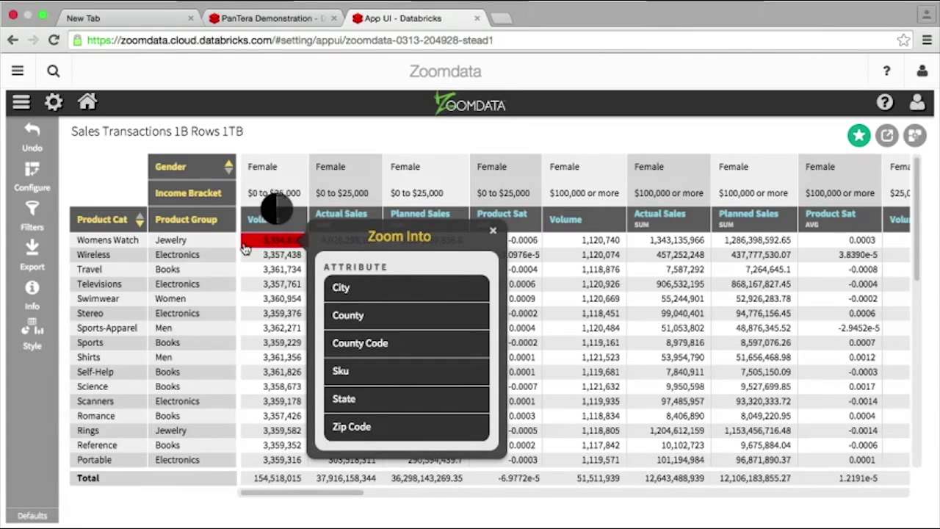
click(351, 438)
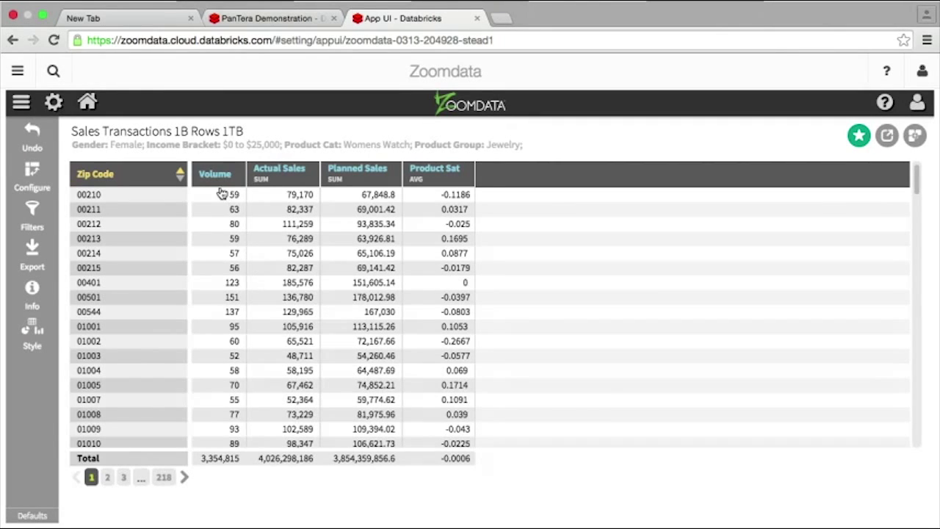
click(223, 197)
click(198, 197)
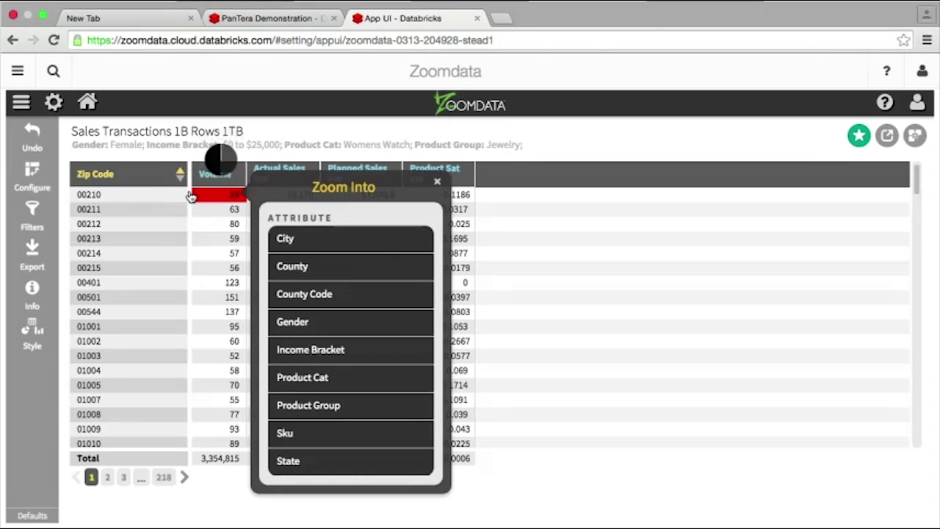
click(291, 436)
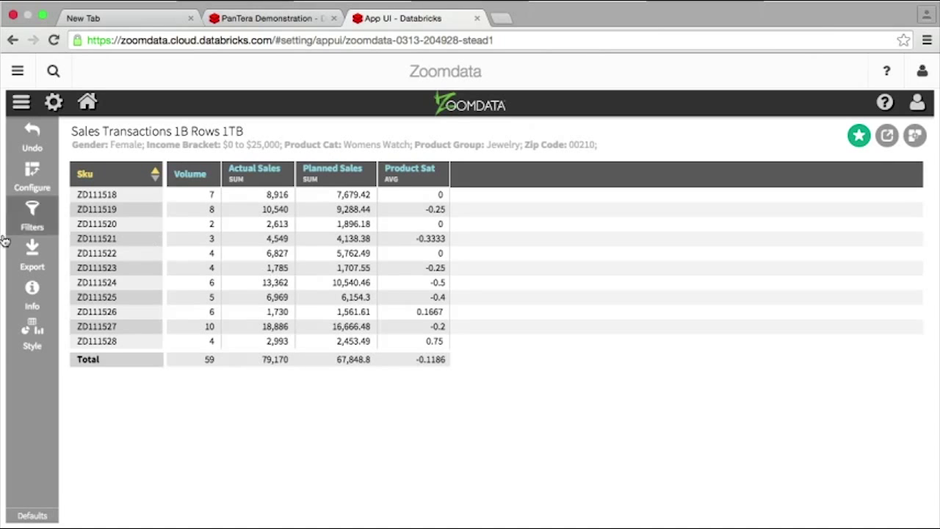
- Display the SKU volumes with the Bars: Horizontal chart style
click(33, 337)
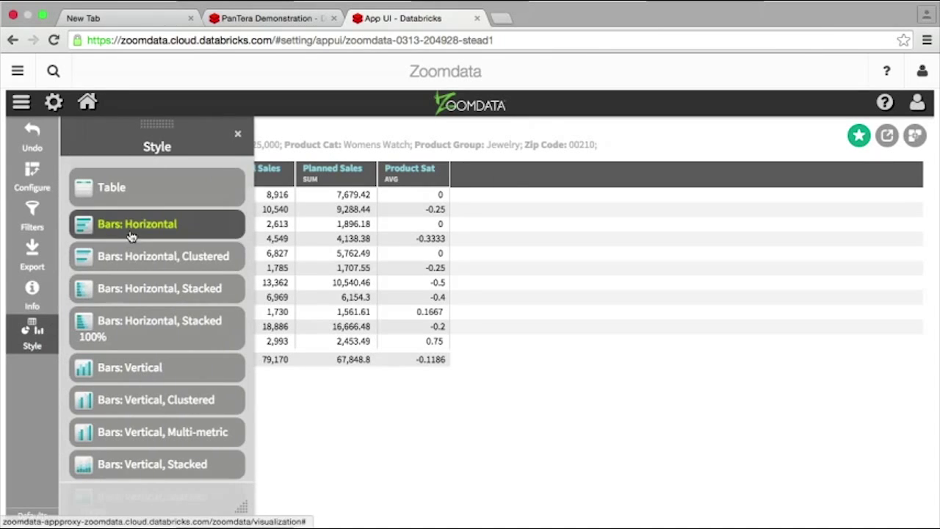
click(132, 232)
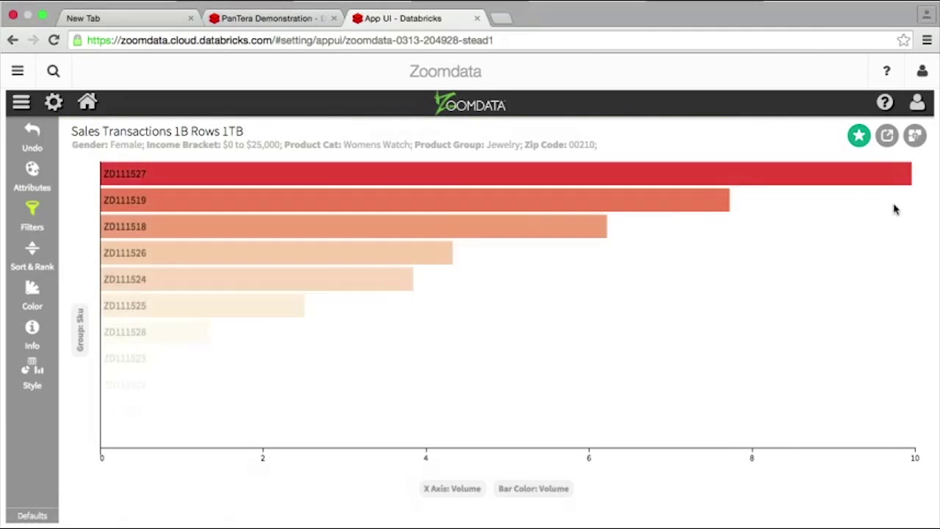
click(916, 136)
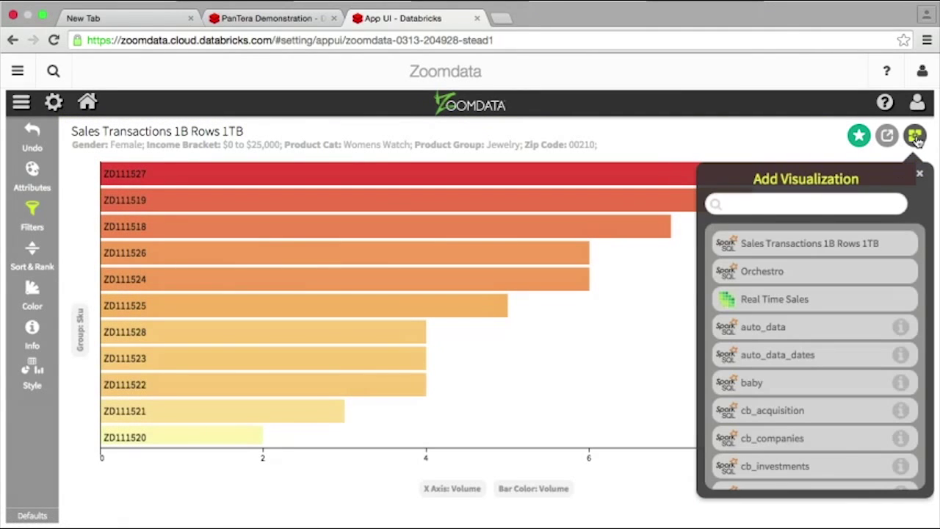
- Add a Bubbles chart from the Sales Transactions 1B Rows 1TB source to the dashboard
click(781, 249)
scroll(736, 449, down, 3)
scroll(736, 450, down, 3)
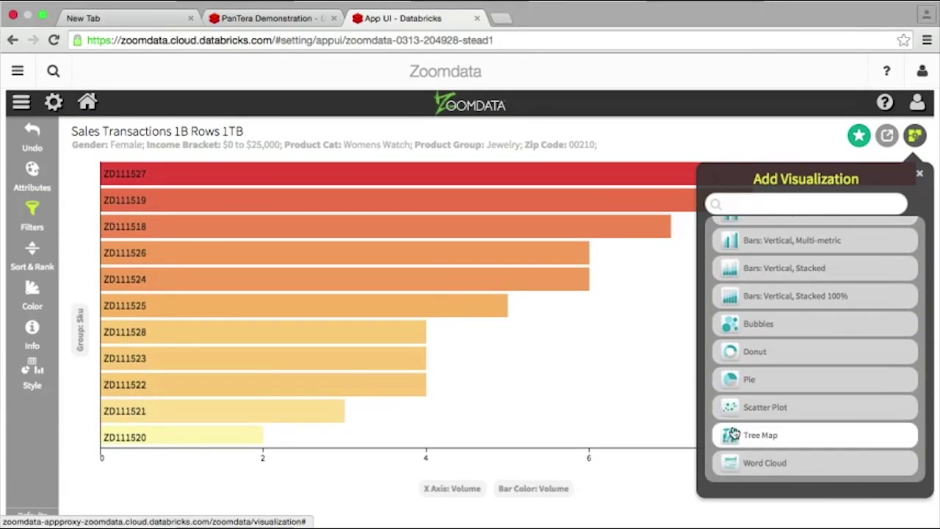
click(745, 326)
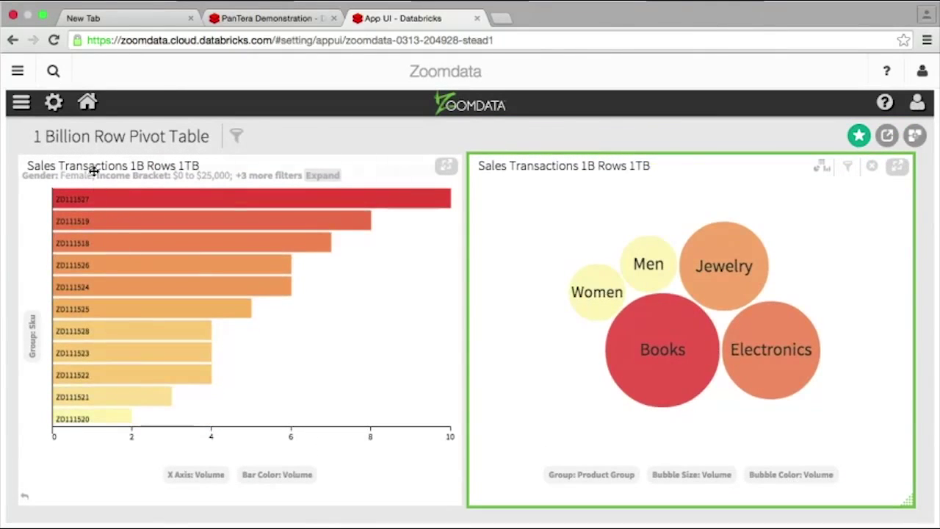
click(88, 102)
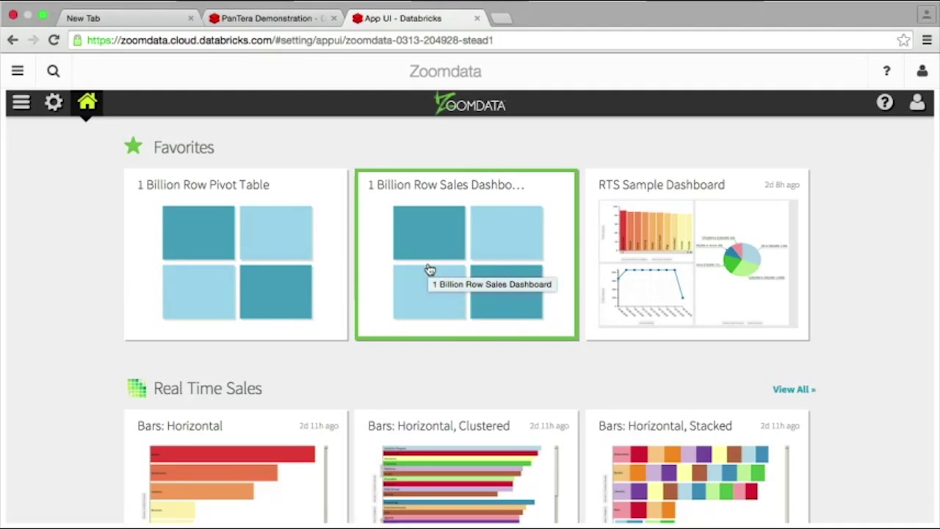
- Open the 1 Billion Row Sales Dashboard tile from Favorites
click(430, 269)
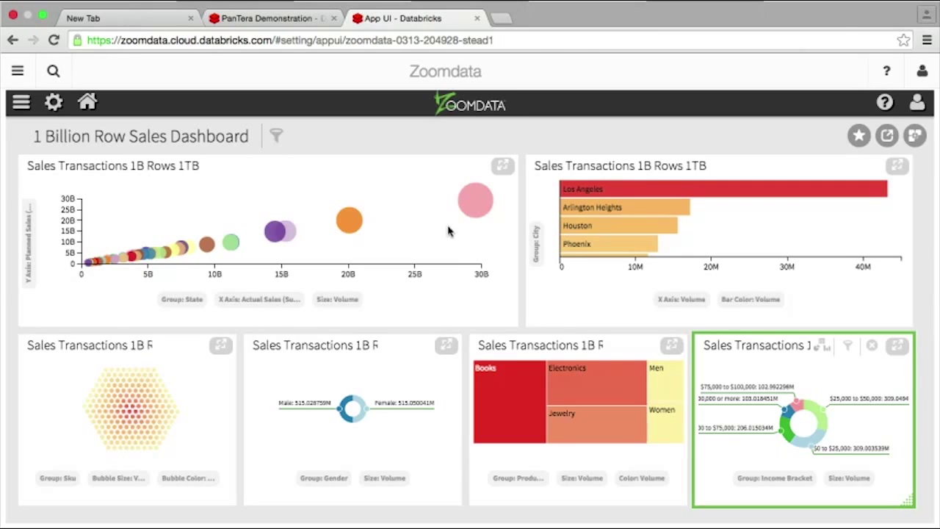
- Filter all dashboard charts to California and to female customers
mouse_move(472, 203)
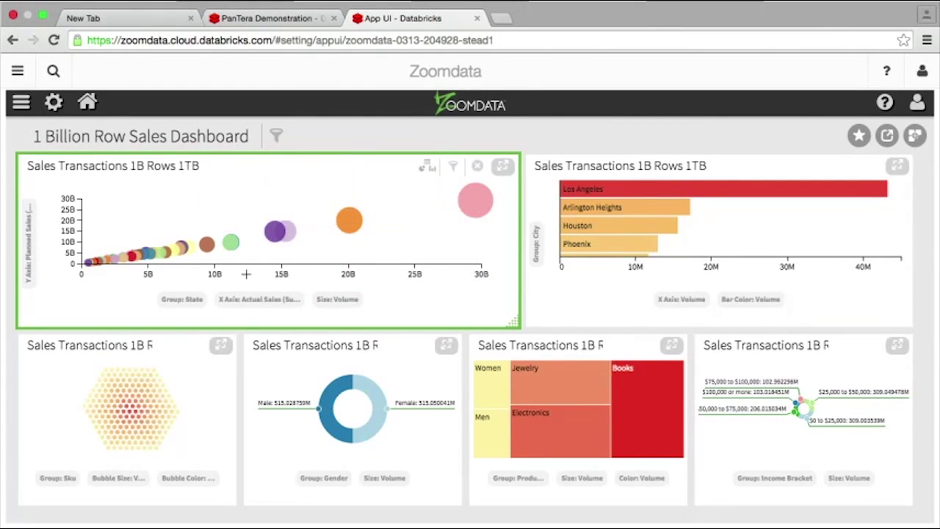
click(475, 203)
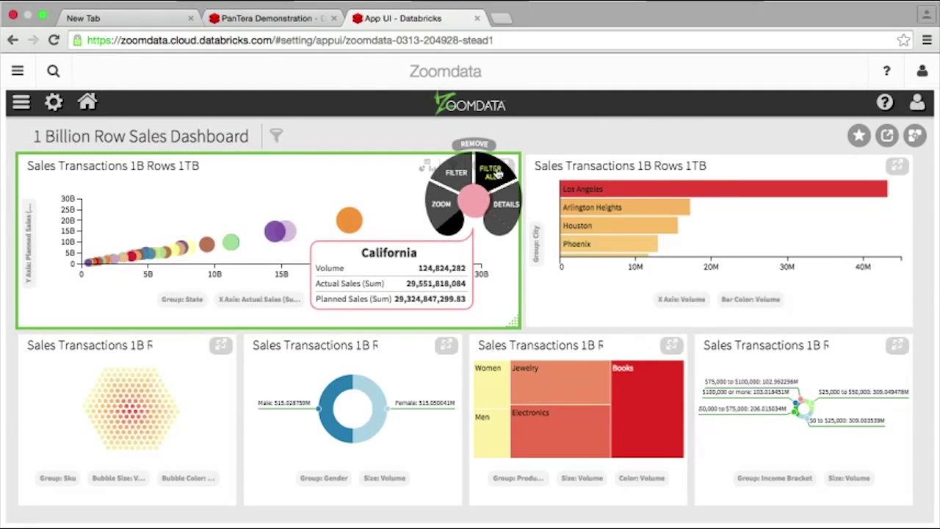
click(494, 174)
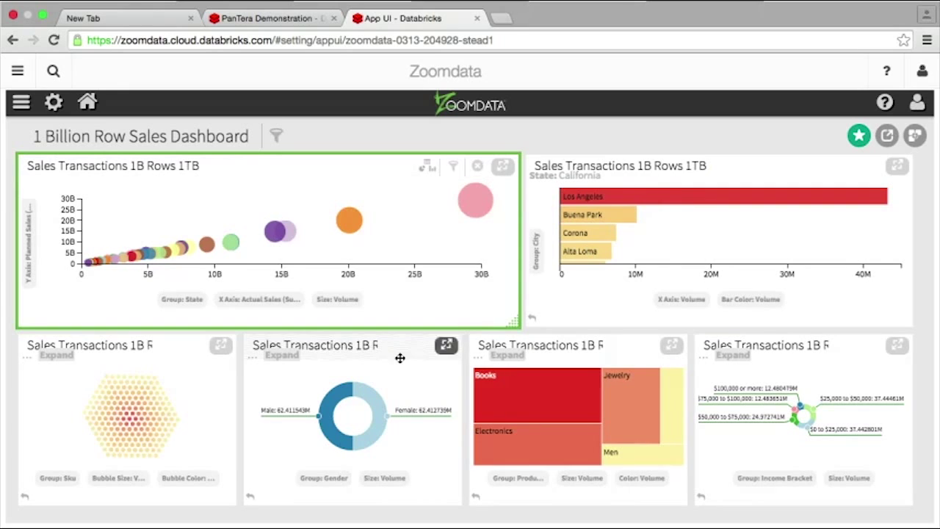
click(373, 405)
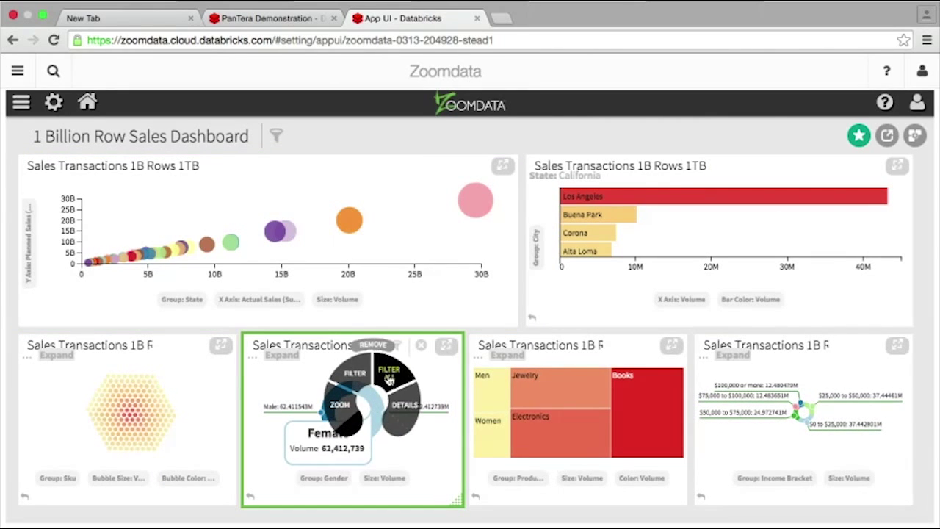
click(389, 375)
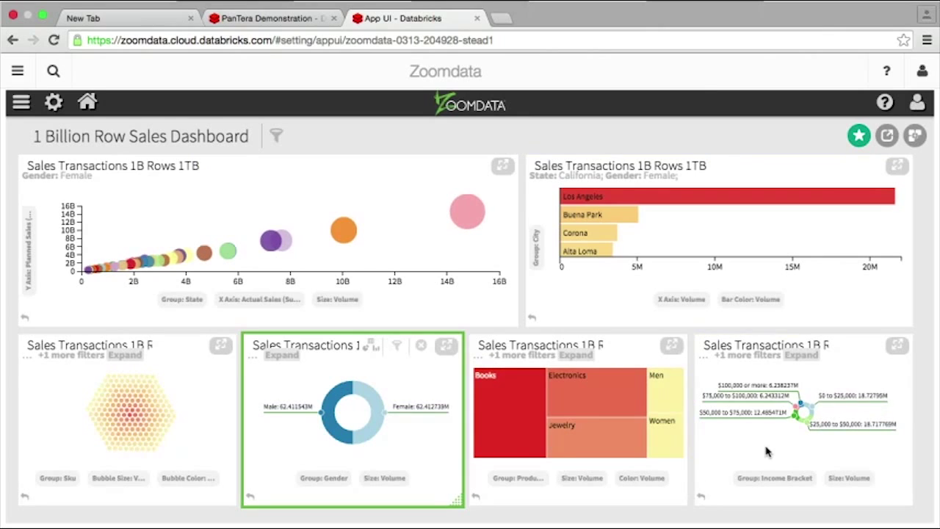
- Filter to the $0 to $25,000 income bracket, then open the data sources settings
click(827, 408)
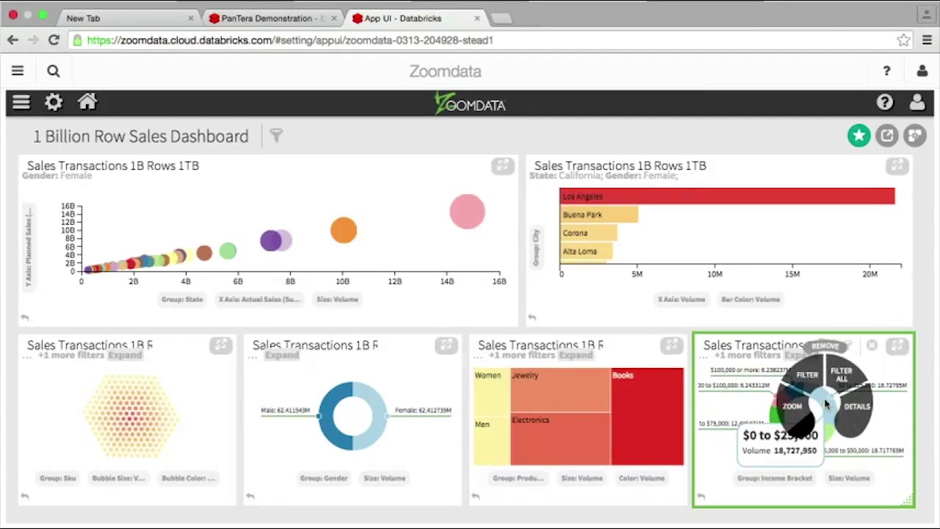
click(837, 384)
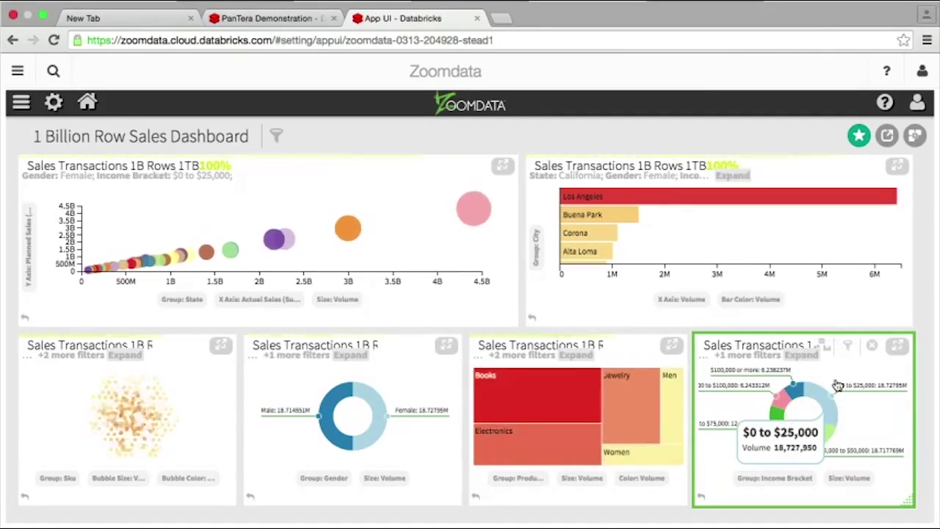
click(55, 103)
click(34, 137)
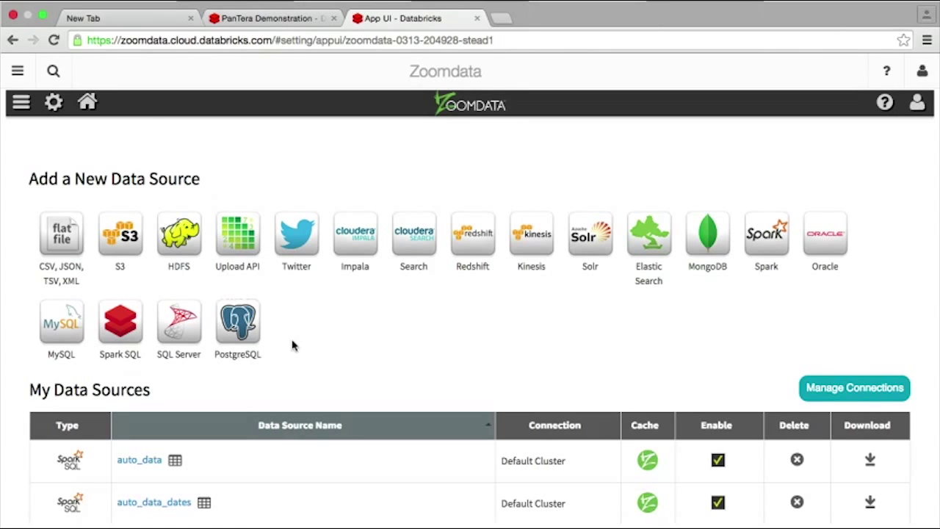
- Return from the Sources admin page to the Zoomdata home page
click(88, 105)
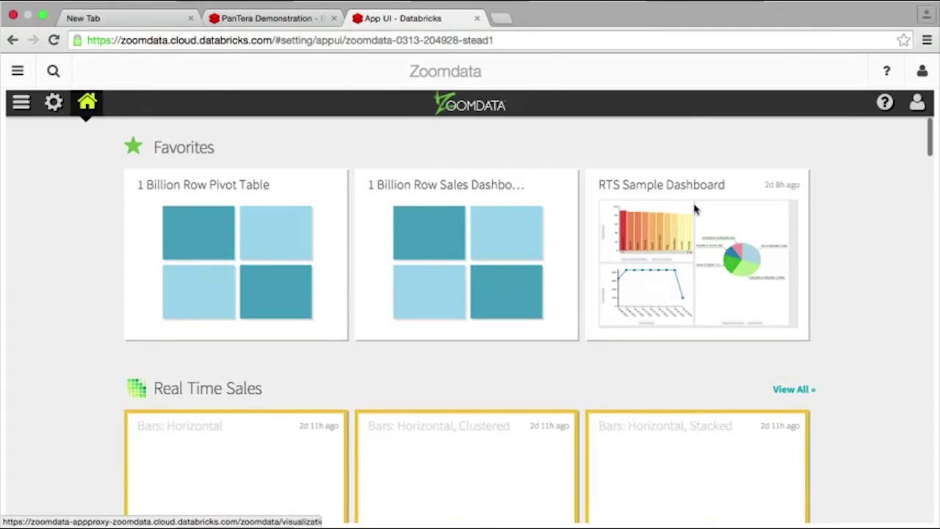
- Open the RTS Sample Dashboard, zoom the timeline to hours then minutes, and expand the city bars
click(695, 209)
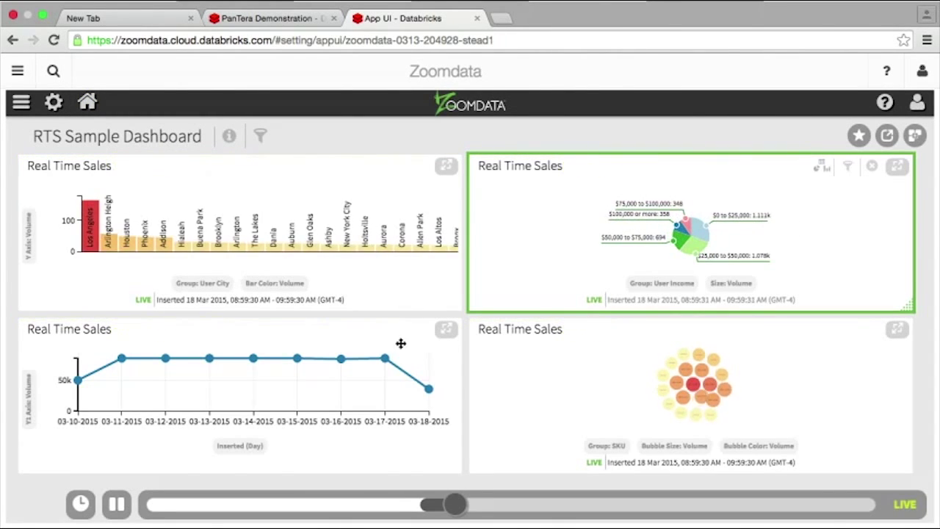
click(429, 390)
click(398, 390)
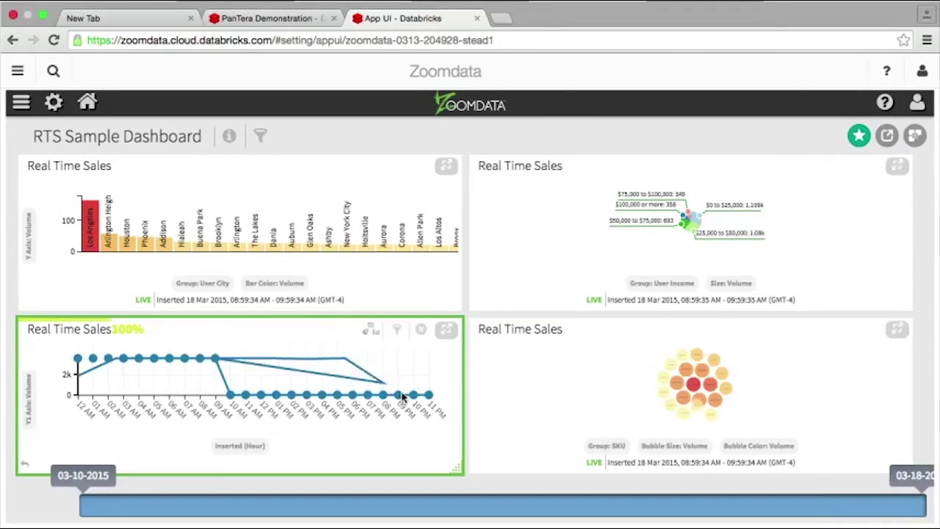
click(218, 359)
click(187, 360)
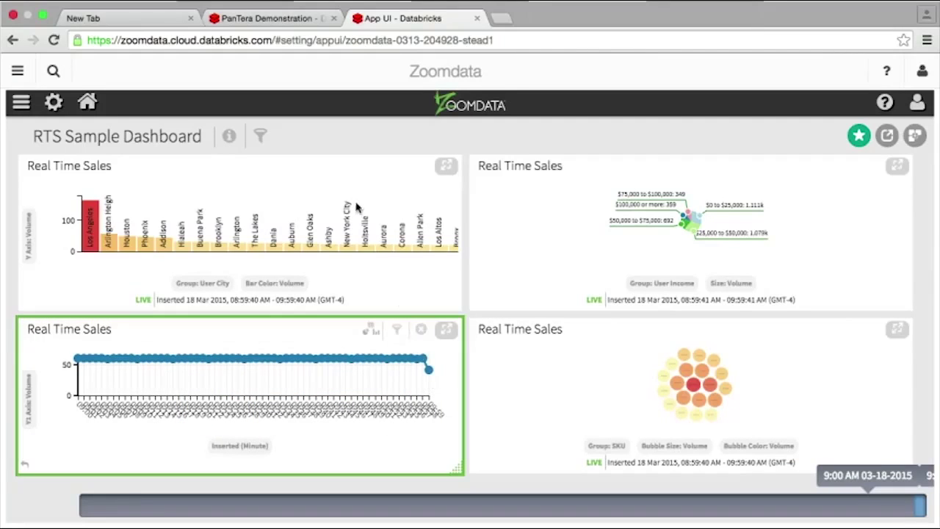
click(446, 166)
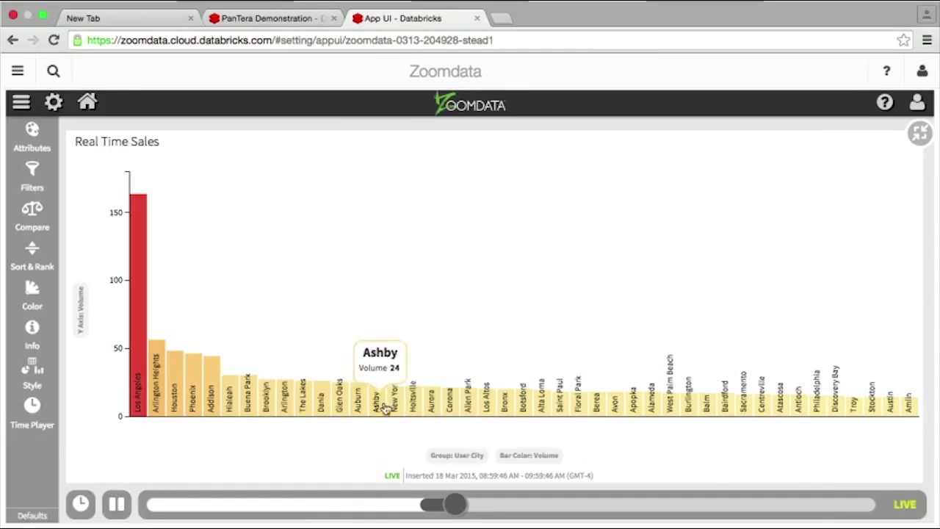
- Rewind the Real Time Sales chart to about 03:18 AM on 18 Mar 2015 and replay at 60x speed
drag(452, 504, 288, 504)
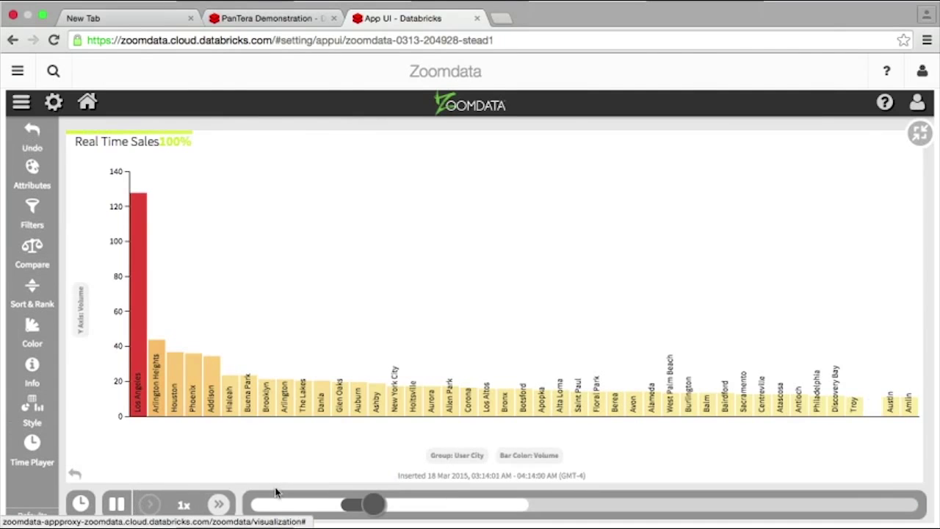
click(220, 506)
click(221, 506)
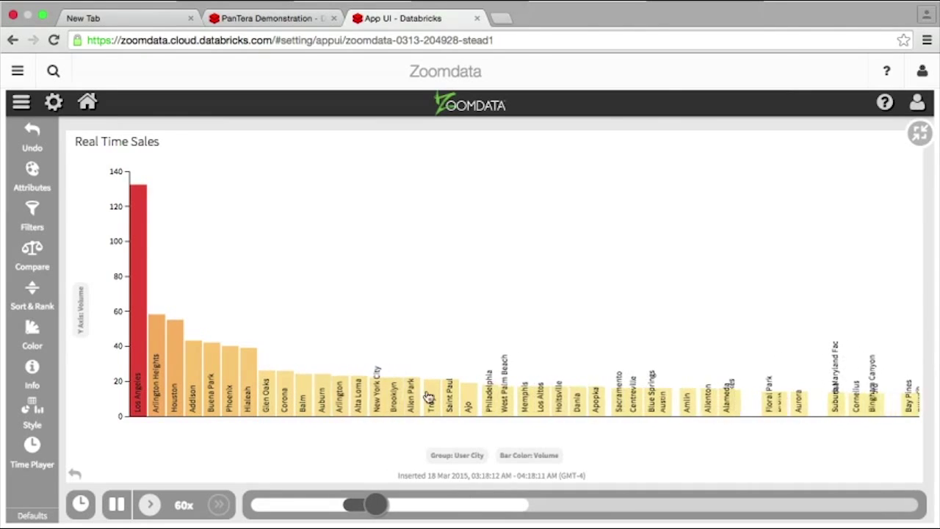
- Return to the Zoomdata notebook via Recent and scroll to its Next Generation BI overview
click(17, 70)
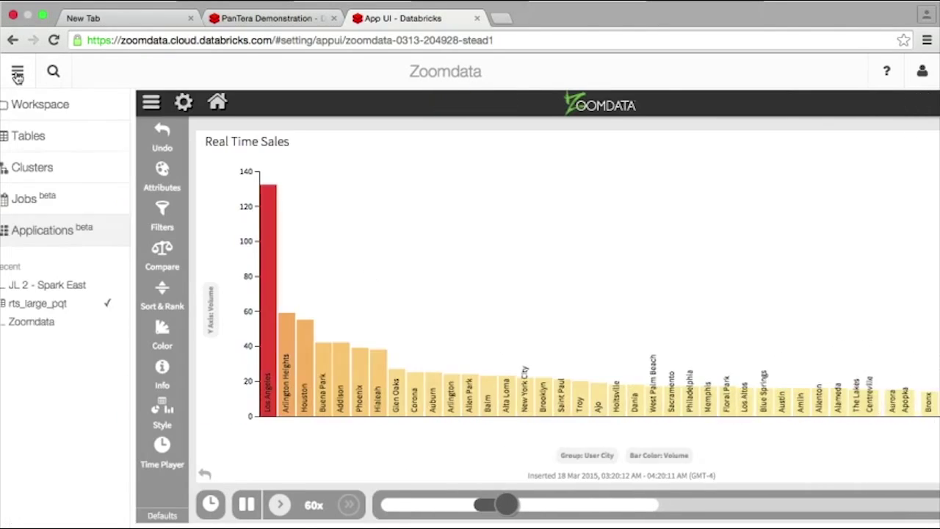
click(48, 323)
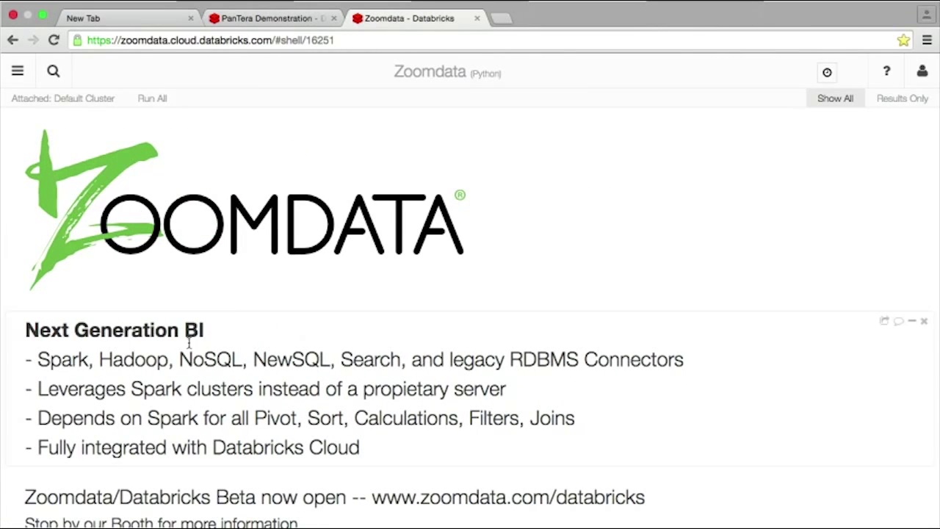
scroll(226, 300, down, 1)
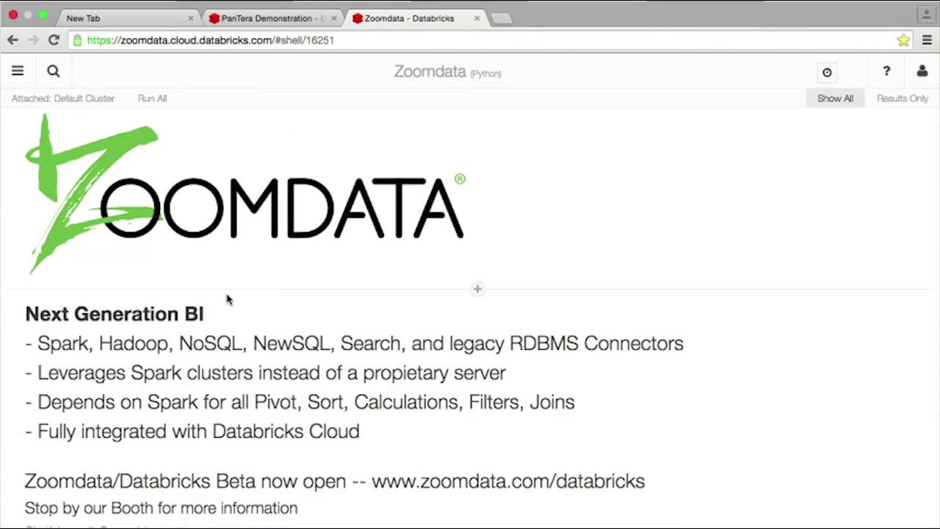